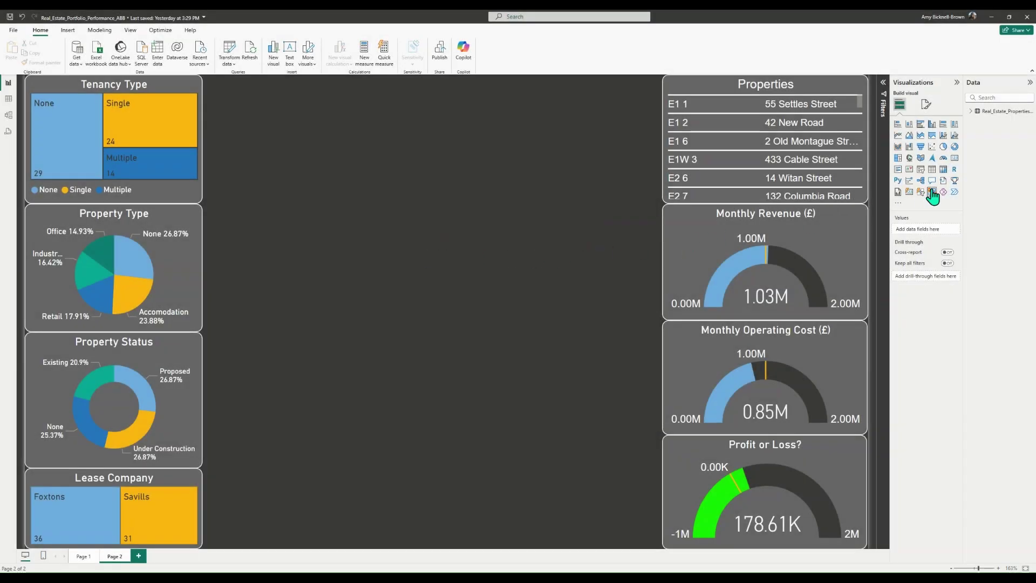
Add an ArcGIS for Power BI map, enlarge it to fill the centre, and sign in with the existing account
{"action": "left_click", "coordinate": [932, 192]}
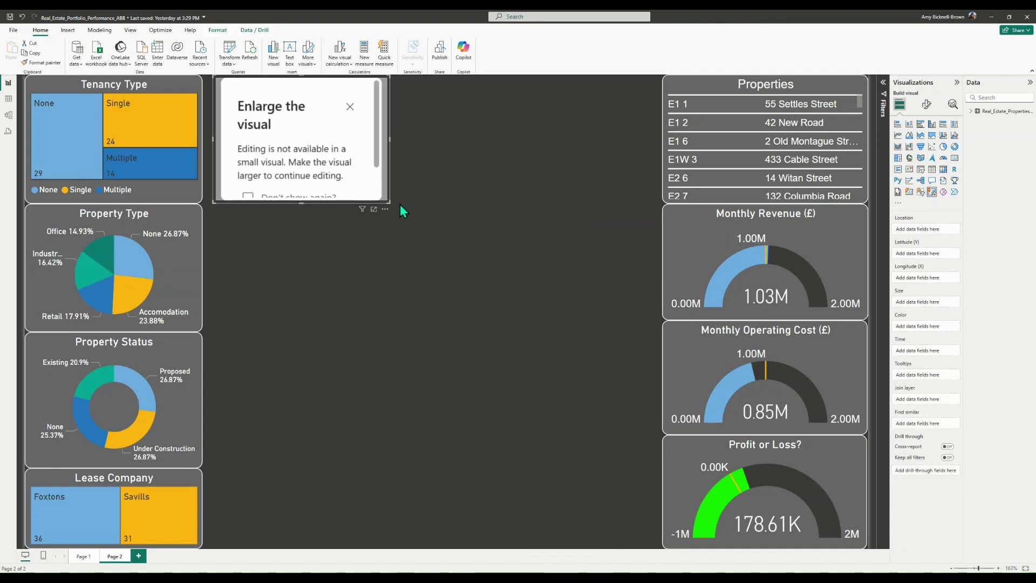
{"action": "left_click_drag", "start_coordinate": [387, 204], "coordinate": [653, 545]}
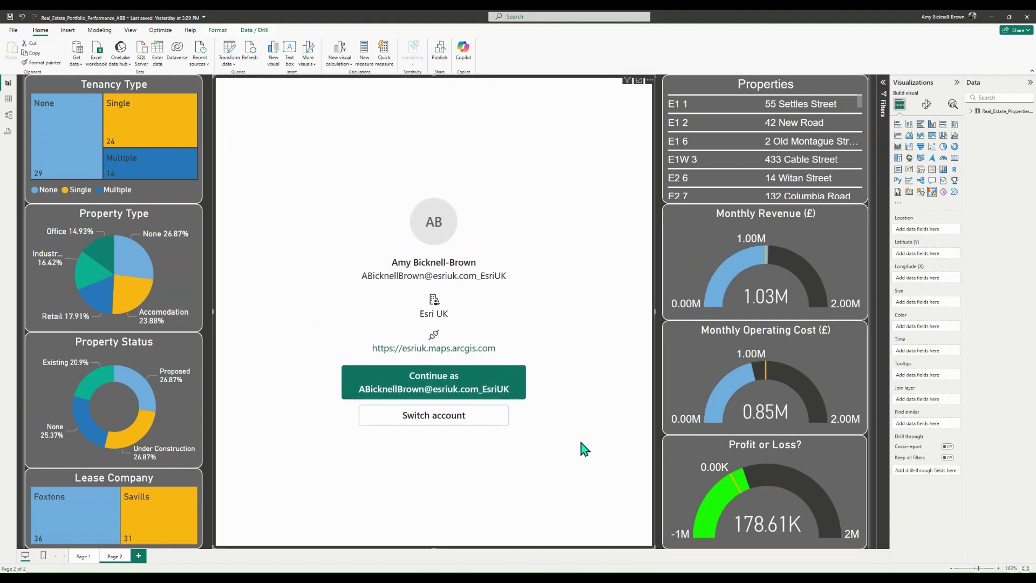
{"action": "left_click", "coordinate": [515, 383]}
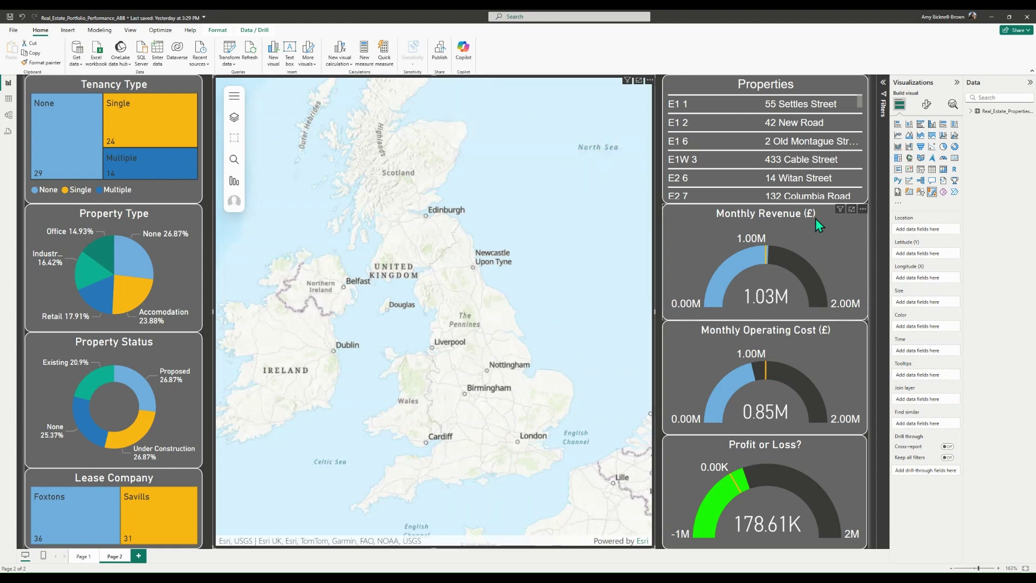
Plot Real_Estate_Properties on the map with x as Longitude and y as Latitude
{"action": "left_click", "coordinate": [971, 111]}
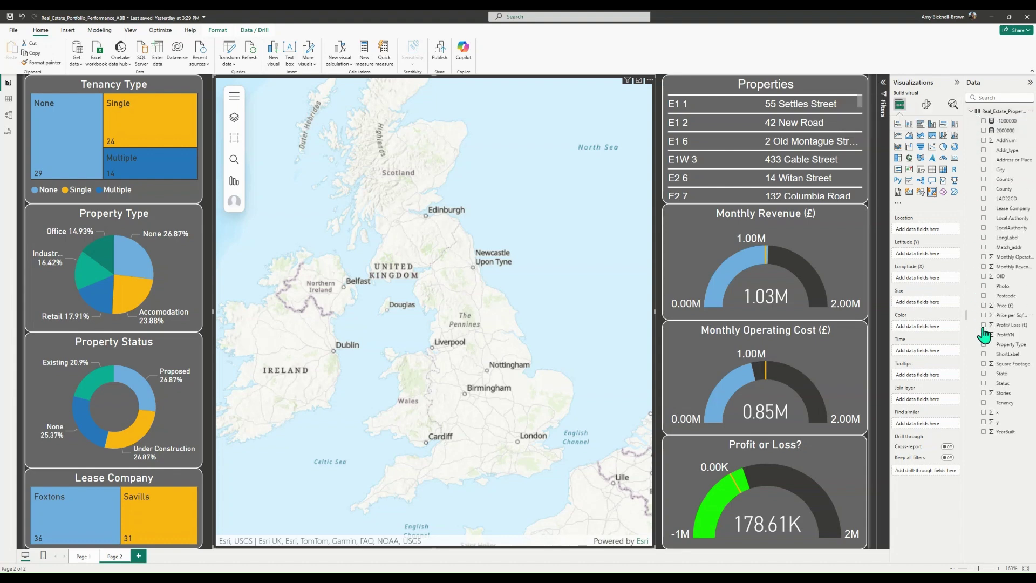
{"action": "left_click_drag", "start_coordinate": [999, 413], "coordinate": [942, 281]}
{"action": "left_click_drag", "start_coordinate": [1000, 423], "coordinate": [977, 344]}
{"action": "left_click_drag", "start_coordinate": [944, 266], "coordinate": [937, 256]}
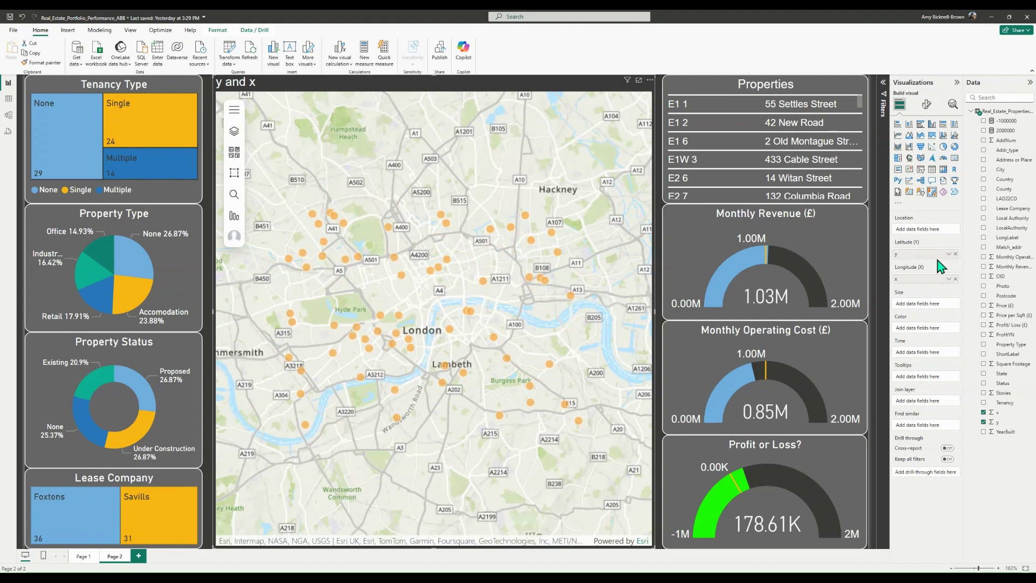
Turn on Zoom tools under Map tools > Map controls and bring up the Basemap gallery
{"action": "left_click", "coordinate": [927, 105]}
{"action": "left_click", "coordinate": [925, 160]}
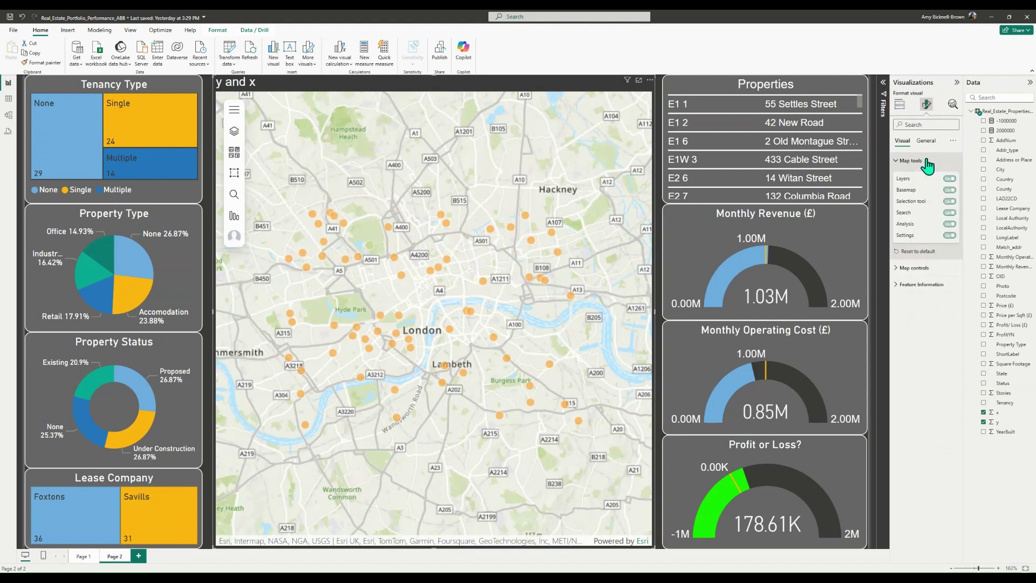
{"action": "left_click", "coordinate": [950, 191]}
{"action": "left_click", "coordinate": [950, 191]}
{"action": "left_click", "coordinate": [941, 268]}
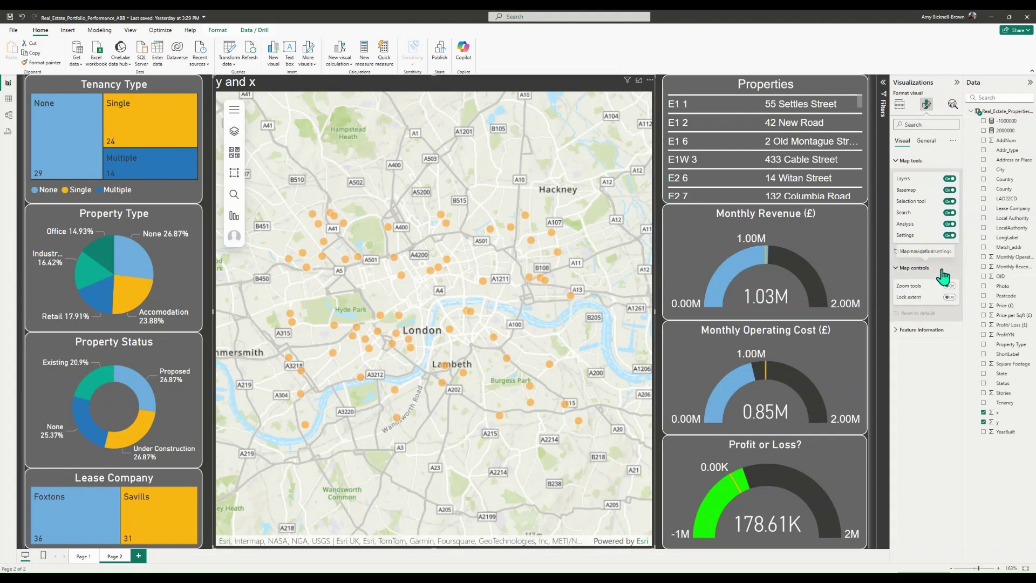
{"action": "left_click", "coordinate": [950, 287]}
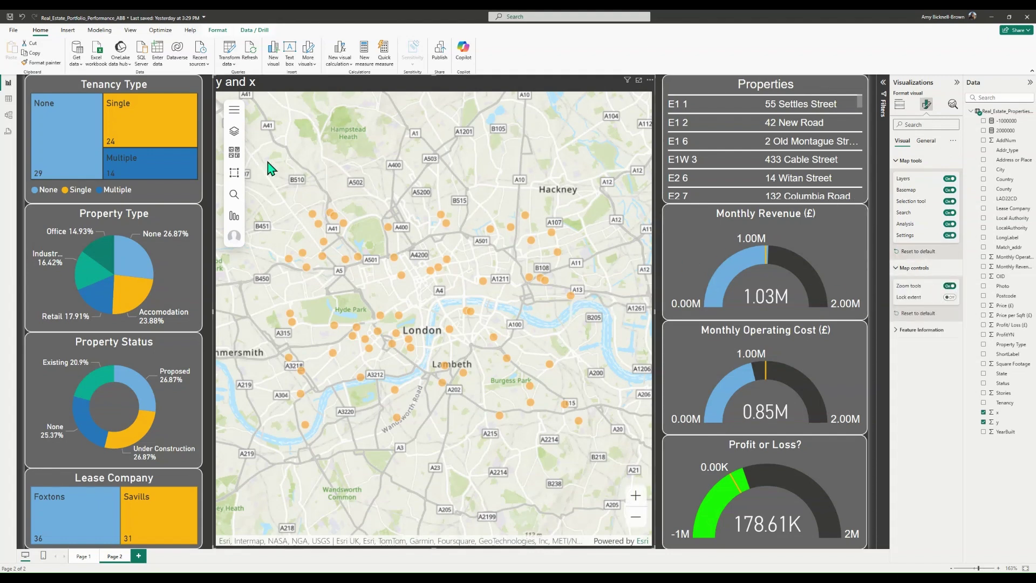
{"action": "left_click", "coordinate": [232, 154]}
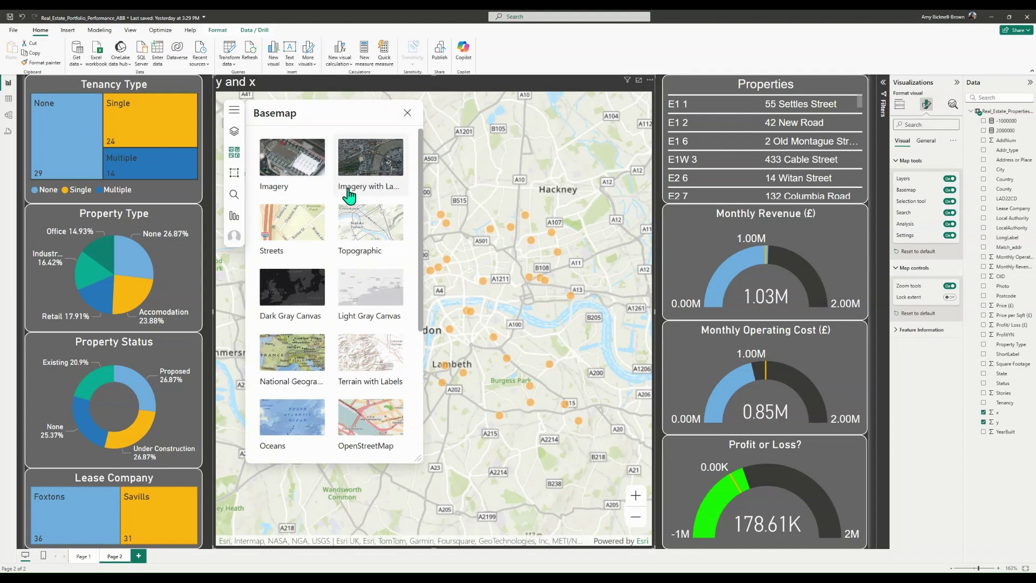
Choose the Light Gray Canvas basemap and close the gallery
{"action": "scroll", "coordinate": [423, 224], "scroll_direction": "down", "scroll_amount": 1}
{"action": "mouse_move", "coordinate": [422, 224]}
{"action": "left_mouse_down"}
{"action": "mouse_move", "coordinate": [415, 350]}
{"action": "mouse_move", "coordinate": [414, 204]}
{"action": "left_mouse_up"}
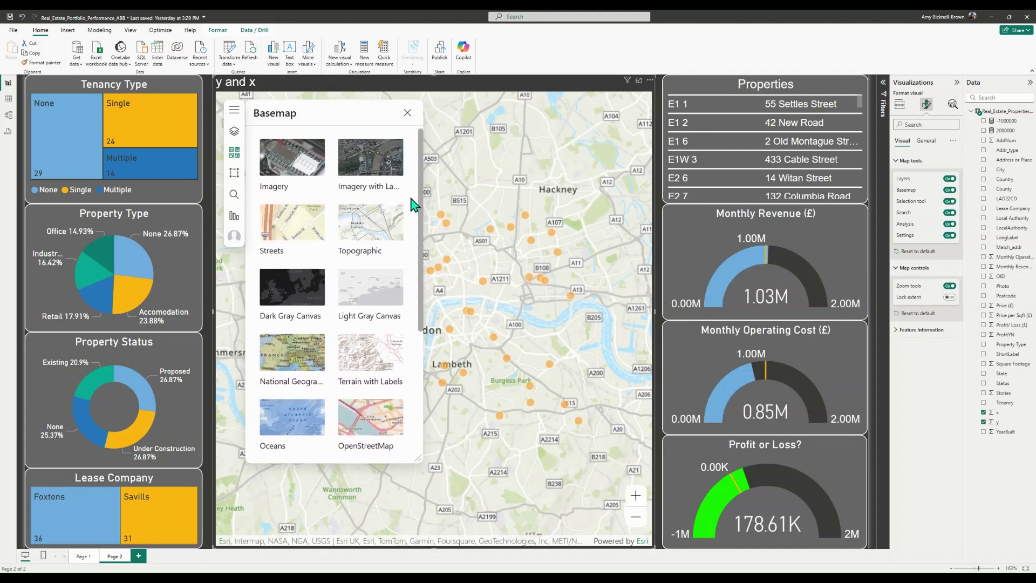
{"action": "left_click", "coordinate": [376, 300]}
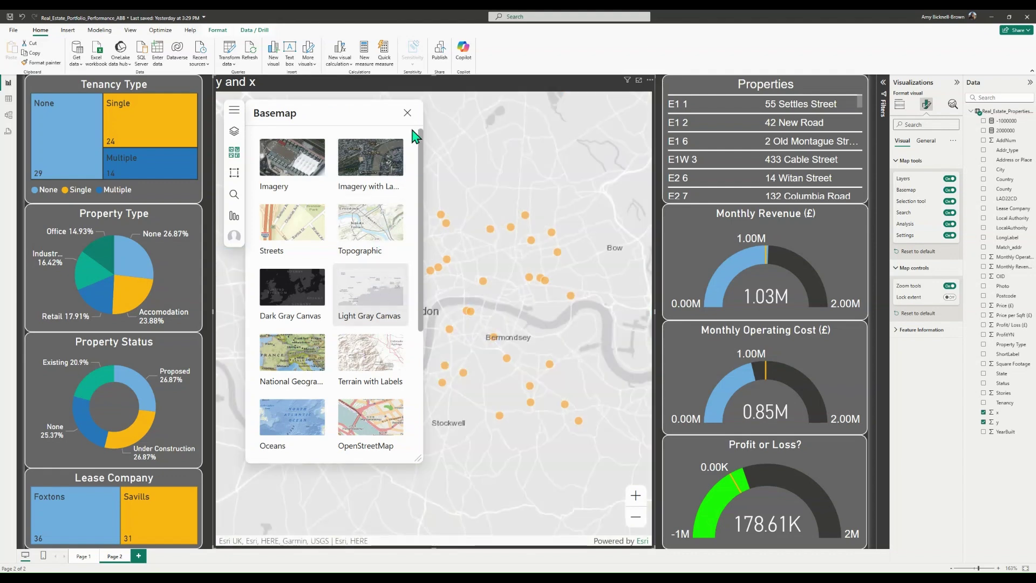
{"action": "left_click", "coordinate": [408, 113]}
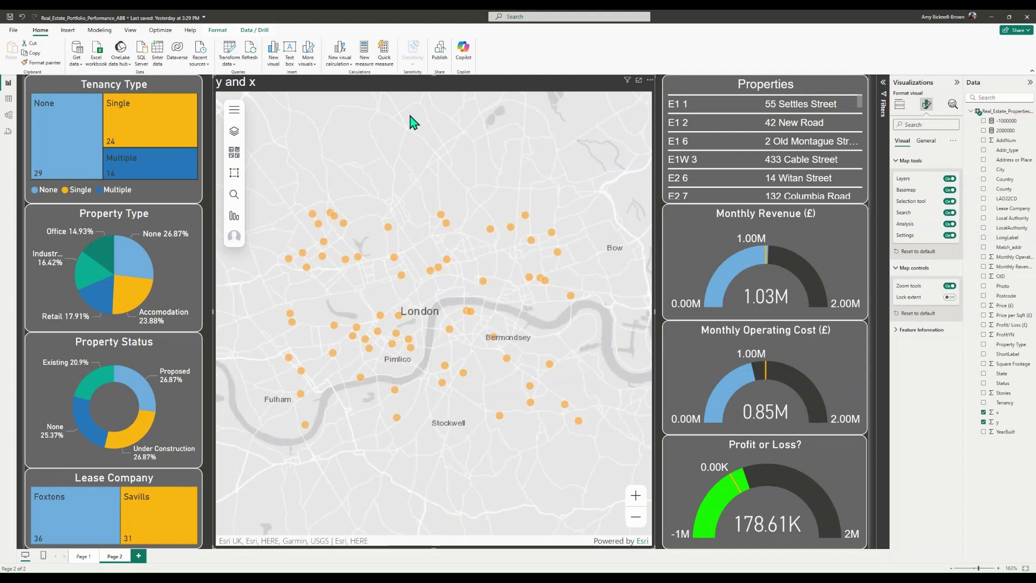
Replace the map title text with 'UK Real Estate - Portfolio Performance Dashboard' and centre-align it
{"action": "left_click", "coordinate": [926, 140]}
{"action": "left_click", "coordinate": [917, 177]}
{"action": "left_click", "coordinate": [933, 217]}
{"action": "type", "text": "UK Real Estate - Portfolio Performance Dashboard"}
{"action": "left_click", "coordinate": [912, 335]}
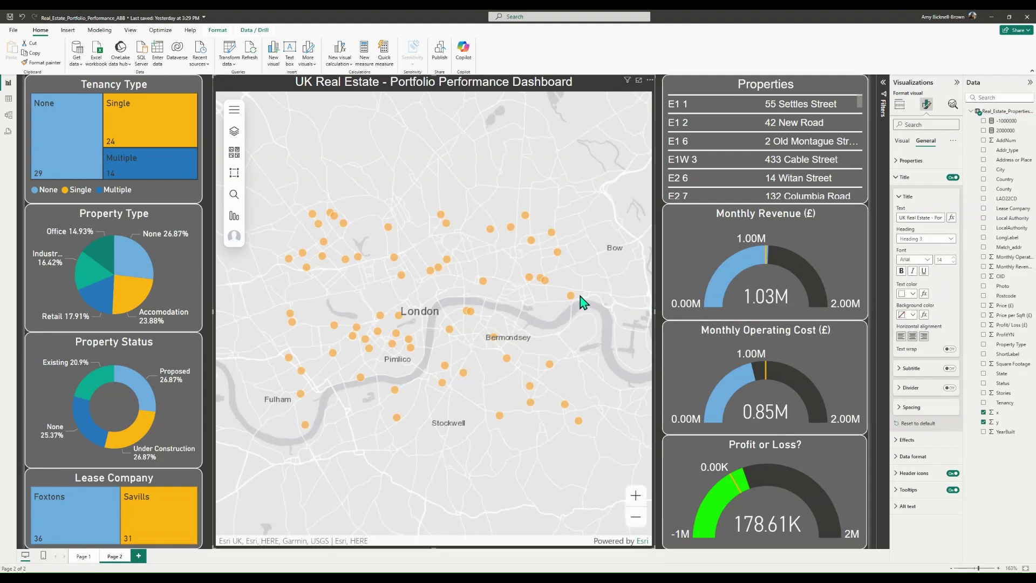
{"action": "mouse_move", "coordinate": [570, 295]}
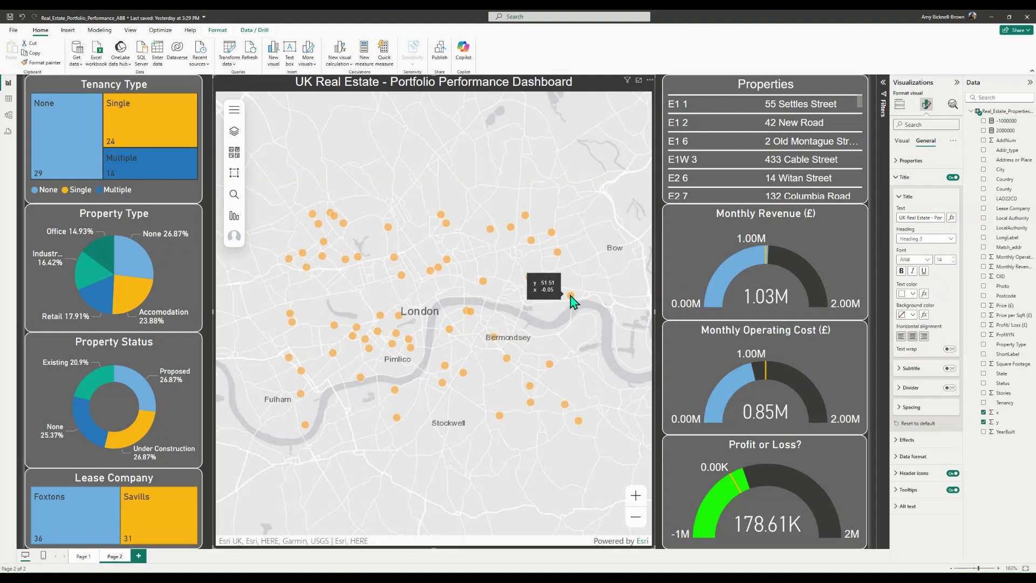
Add Property Type, City, Postcode, Price (£), Square Footage, YearBuilt to Tooltips and ProfitYN to Color
{"action": "left_click", "coordinate": [899, 105]}
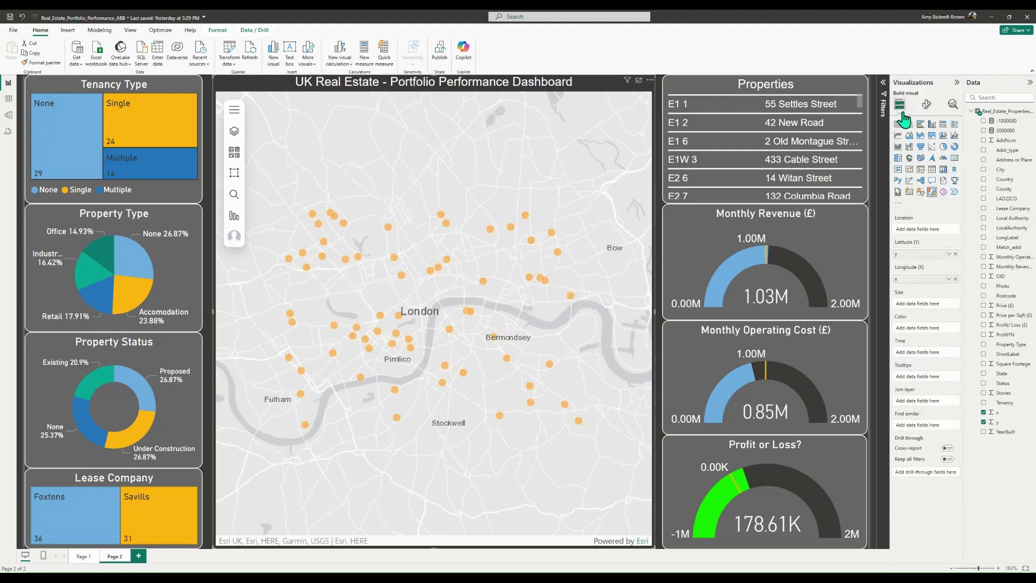
{"action": "left_click_drag", "start_coordinate": [1010, 344], "coordinate": [949, 389]}
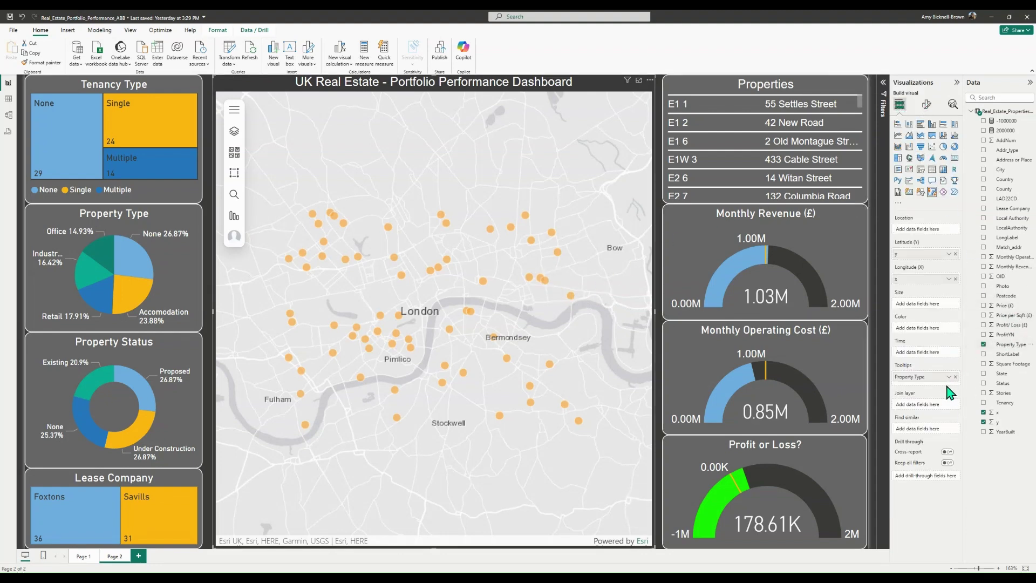
{"action": "left_click_drag", "start_coordinate": [1001, 170], "coordinate": [936, 388]}
{"action": "left_click_drag", "start_coordinate": [1005, 296], "coordinate": [925, 408]}
{"action": "left_click_drag", "start_coordinate": [1013, 364], "coordinate": [925, 417]}
{"action": "left_click_drag", "start_coordinate": [1005, 431], "coordinate": [941, 441]}
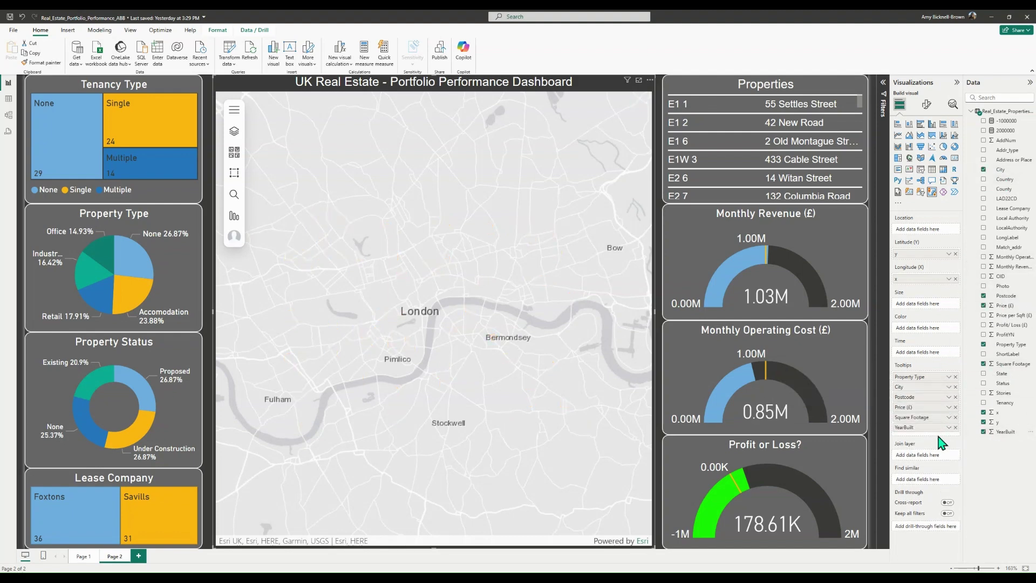
{"action": "mouse_move", "coordinate": [570, 297]}
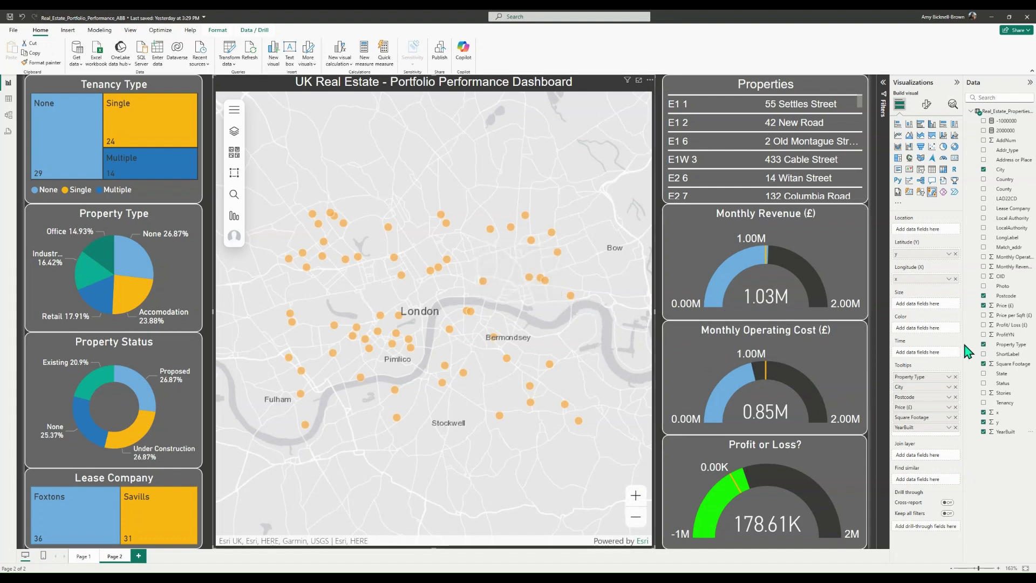
{"action": "left_click_drag", "start_coordinate": [1014, 345], "coordinate": [950, 329]}
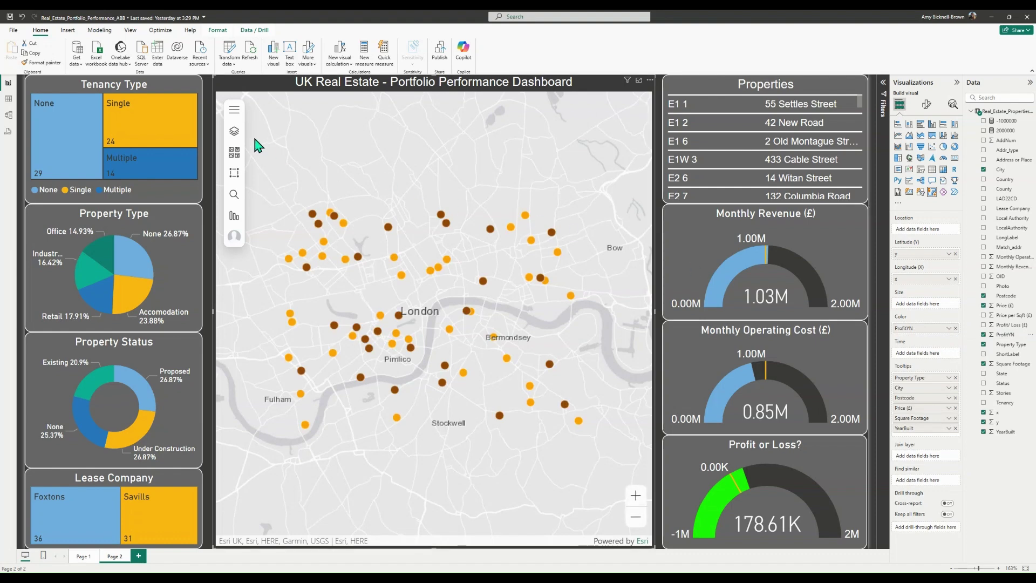
Apply the red/teal colour ramp to the ProfitYN point symbols in Symbol styling
{"action": "left_click", "coordinate": [234, 131]}
{"action": "left_click", "coordinate": [355, 139]}
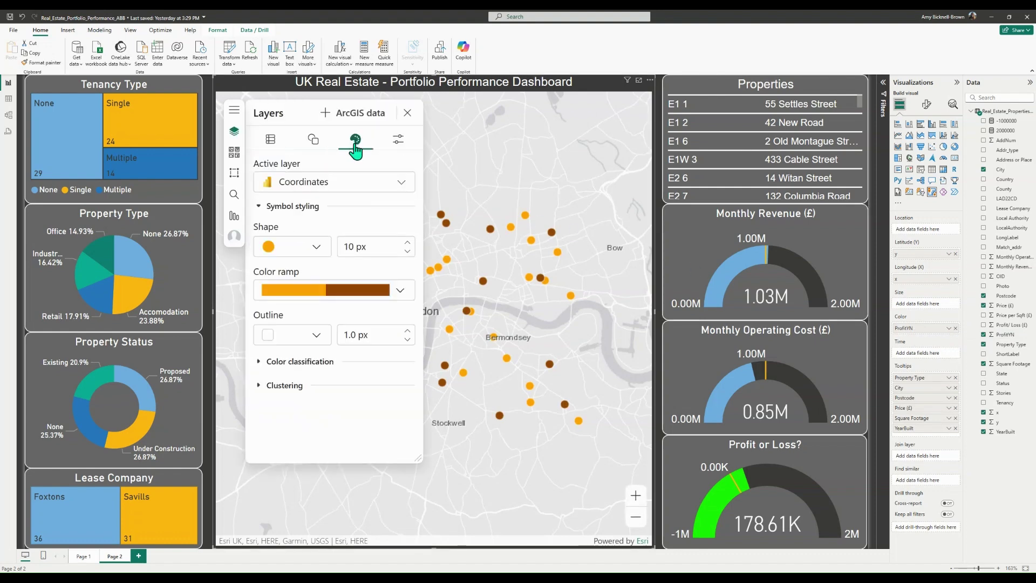
{"action": "left_click", "coordinate": [400, 290]}
{"action": "left_click", "coordinate": [398, 423]}
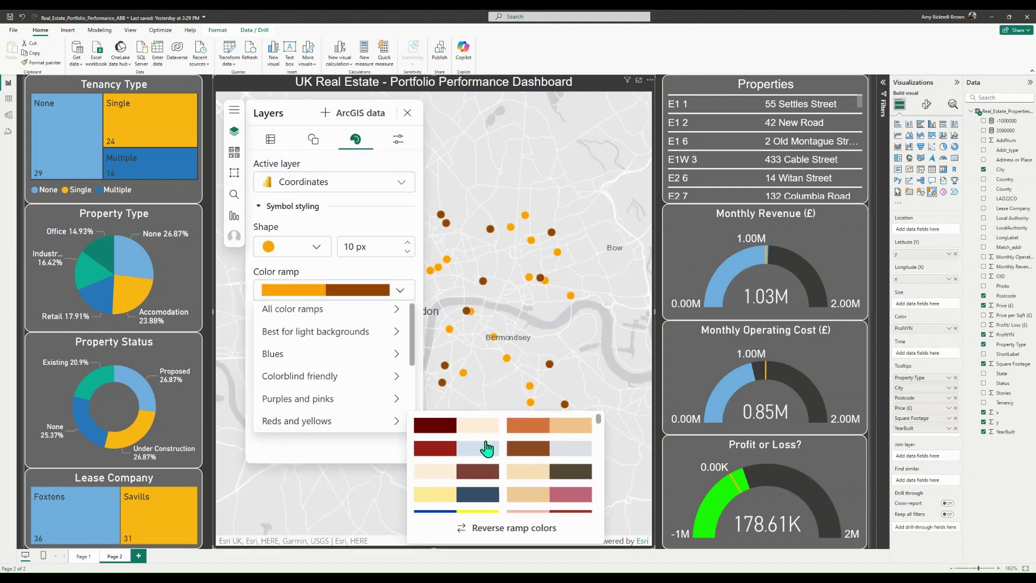
{"action": "left_click", "coordinate": [534, 527]}
{"action": "scroll", "coordinate": [603, 430], "scroll_direction": "down", "scroll_amount": 1}
{"action": "left_click_drag", "start_coordinate": [600, 422], "coordinate": [597, 488]}
{"action": "left_click", "coordinate": [576, 481]}
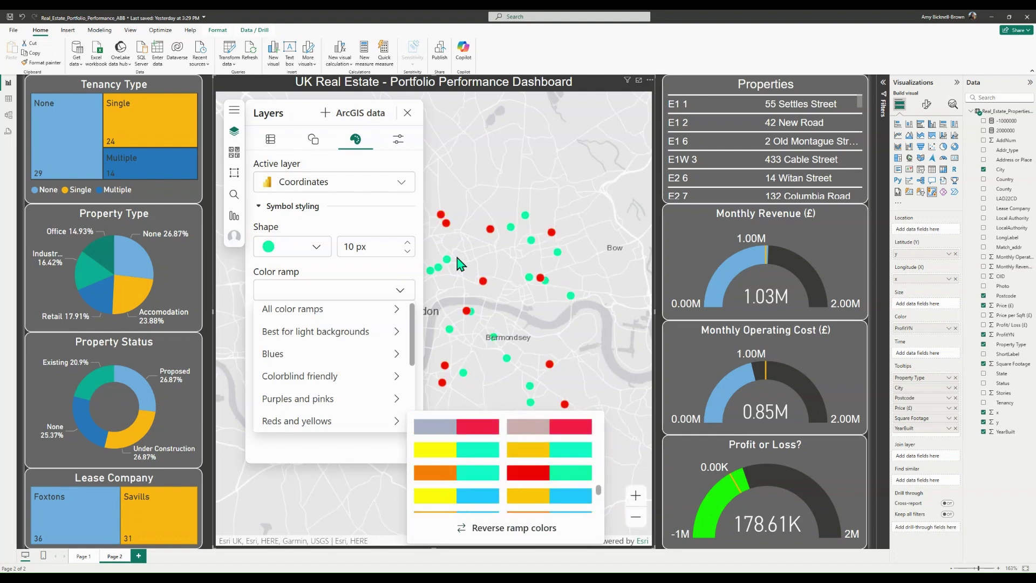
{"action": "left_click", "coordinate": [408, 113]}
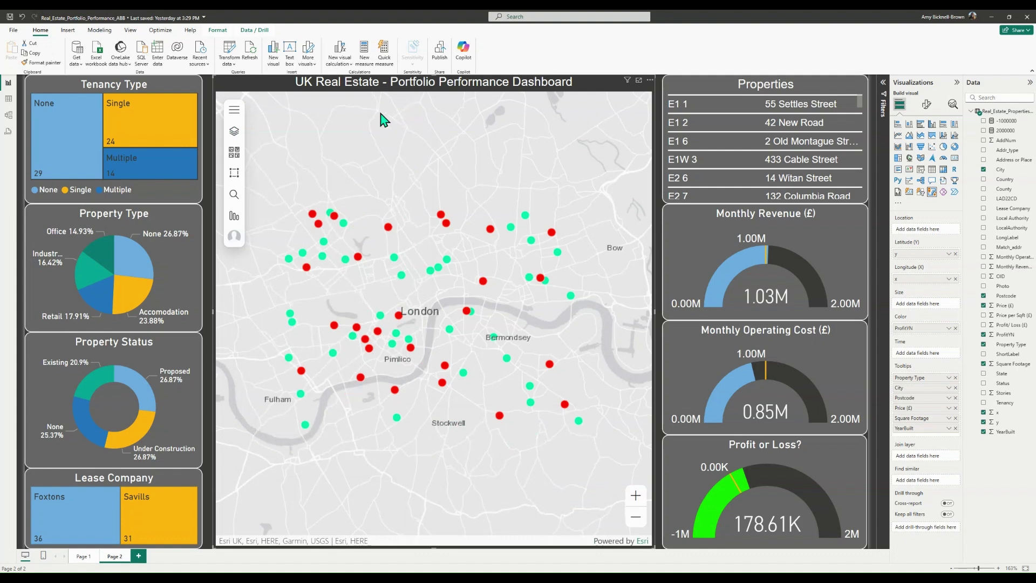
Search ArcGIS Online for 'UK Economic Activity' and add its Economic Activity LA layer
{"action": "left_click", "coordinate": [234, 132]}
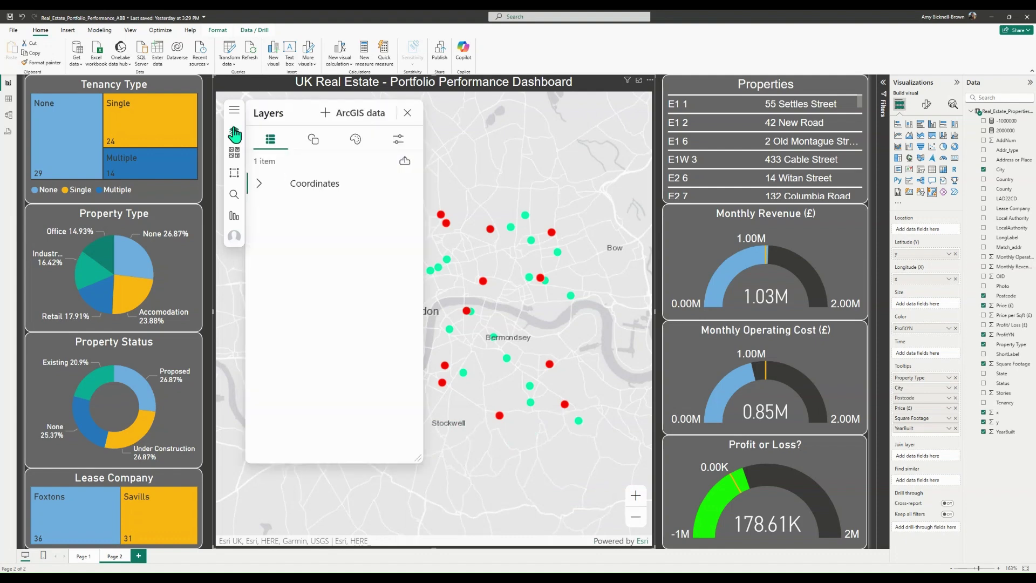
{"action": "left_click", "coordinate": [363, 114]}
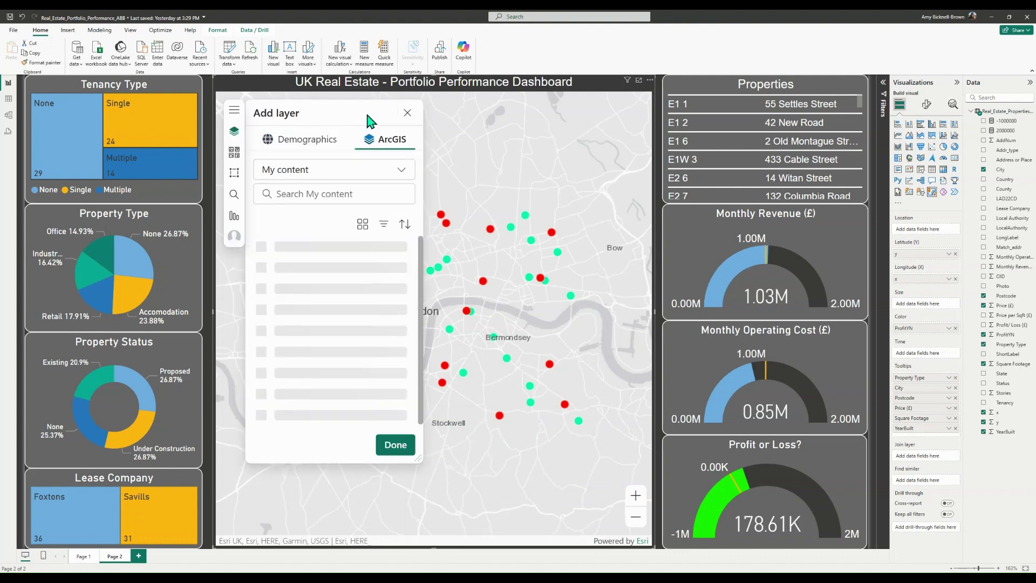
{"action": "left_click", "coordinate": [358, 172]}
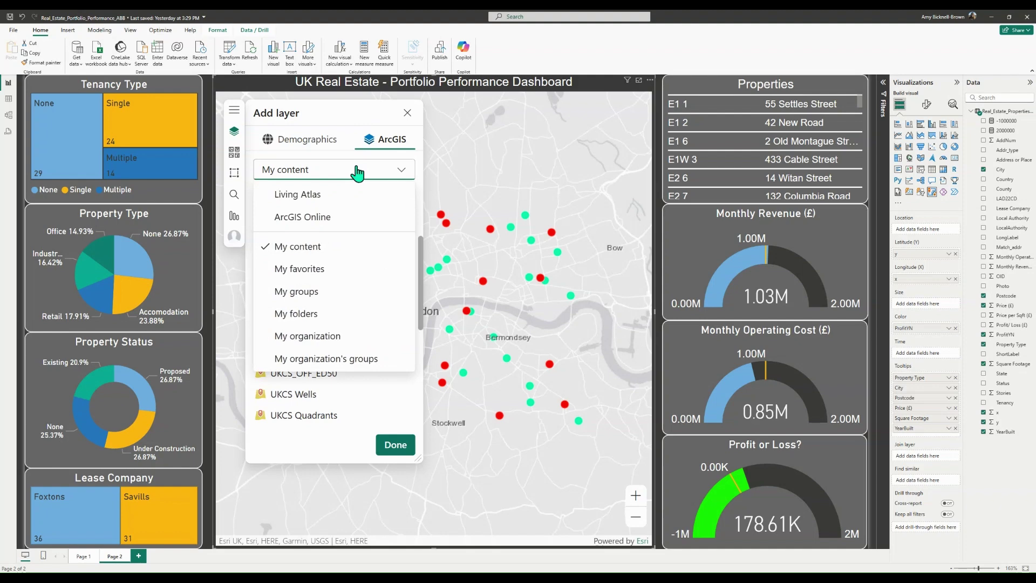
{"action": "left_click", "coordinate": [306, 219]}
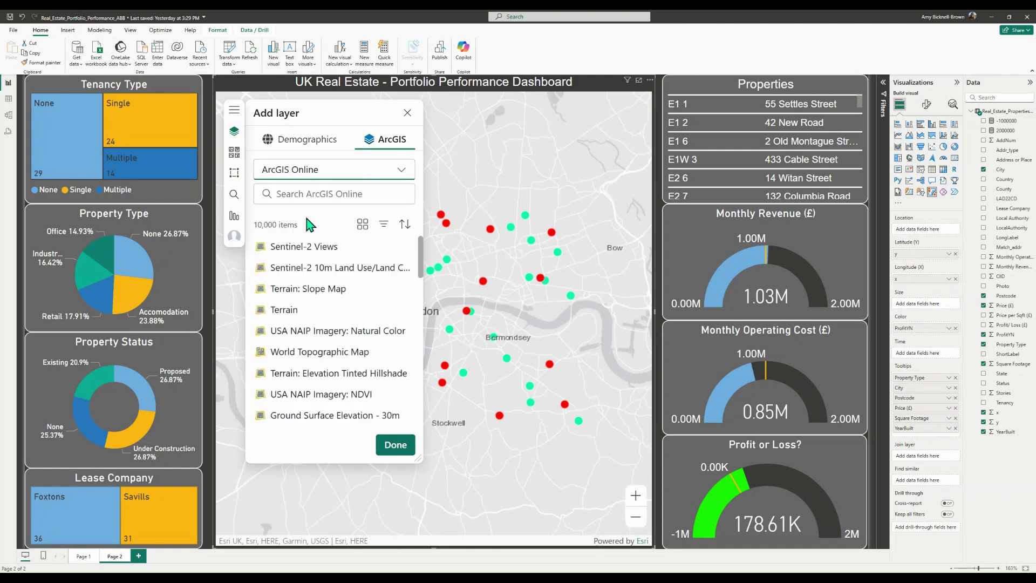
{"action": "left_click", "coordinate": [362, 195]}
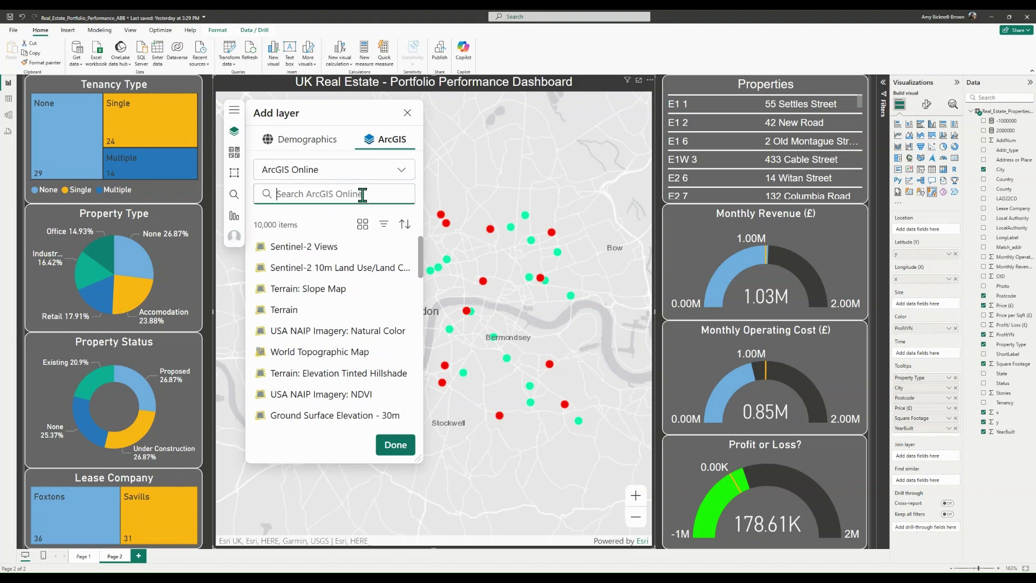
{"action": "type", "text": "UK Economic Activity"}
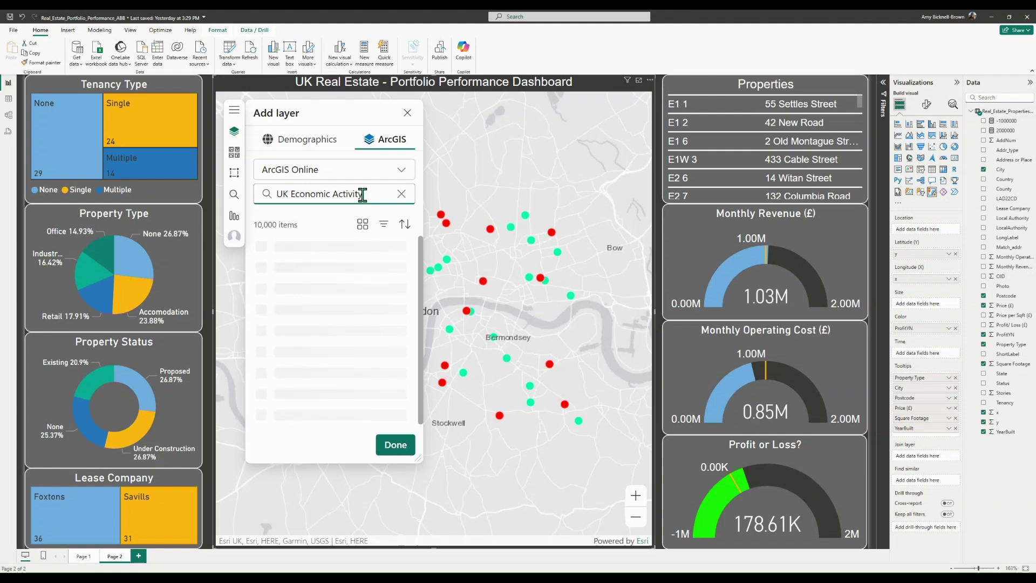
{"action": "left_click", "coordinate": [385, 247]}
{"action": "left_click", "coordinate": [406, 289]}
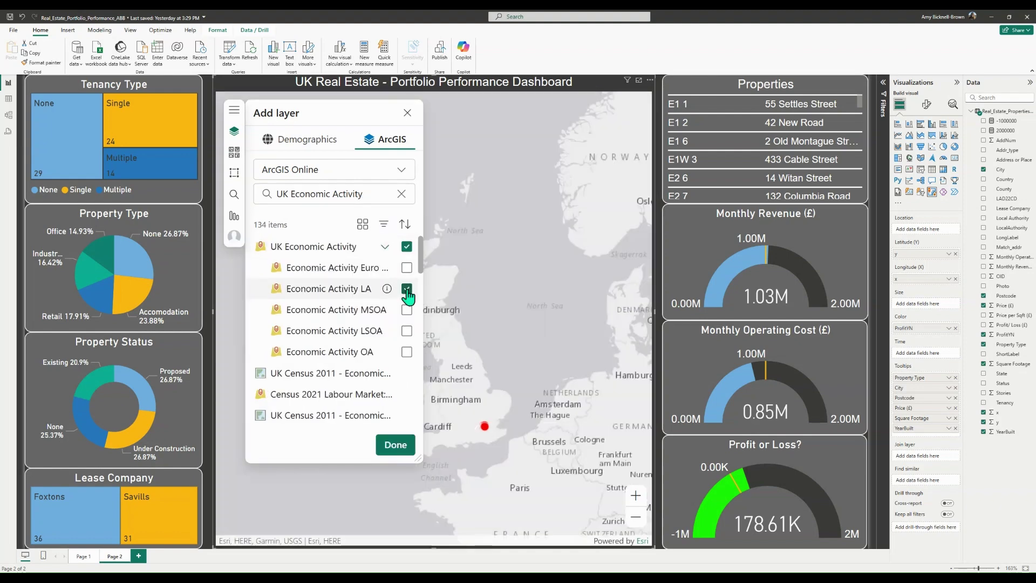
{"action": "left_click", "coordinate": [397, 445]}
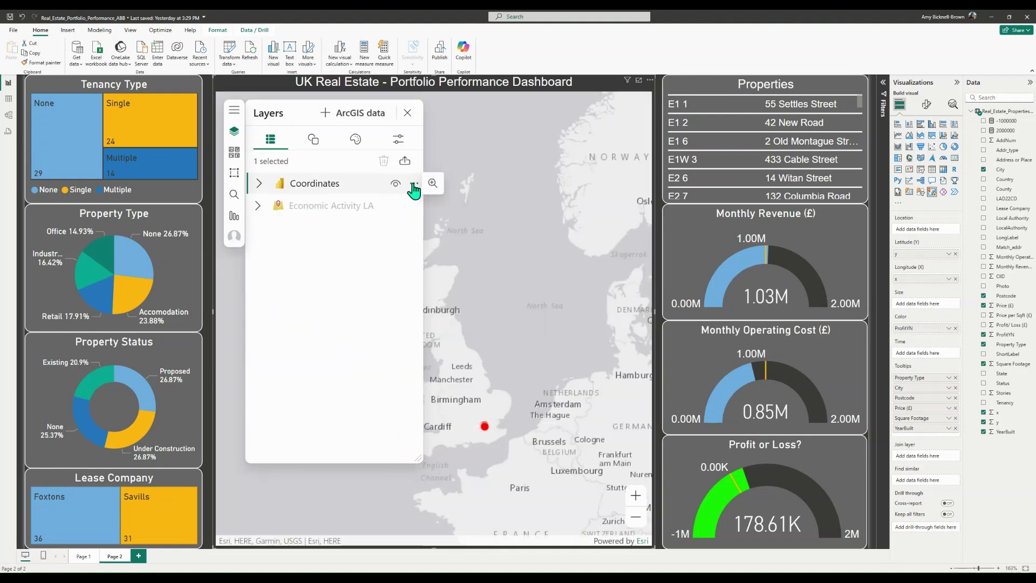
Check the Economic Activity LA layer's visible range settings, then start a join from its actions
{"action": "left_click", "coordinate": [413, 188]}
{"action": "left_click", "coordinate": [394, 205]}
{"action": "left_click", "coordinate": [398, 139]}
{"action": "left_click", "coordinate": [334, 227]}
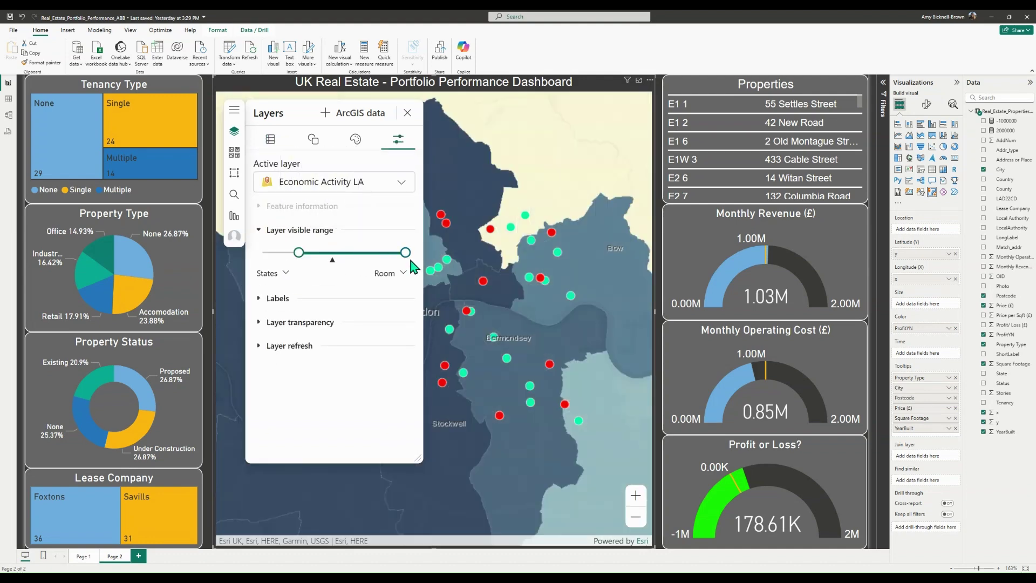
{"action": "left_click", "coordinate": [270, 142]}
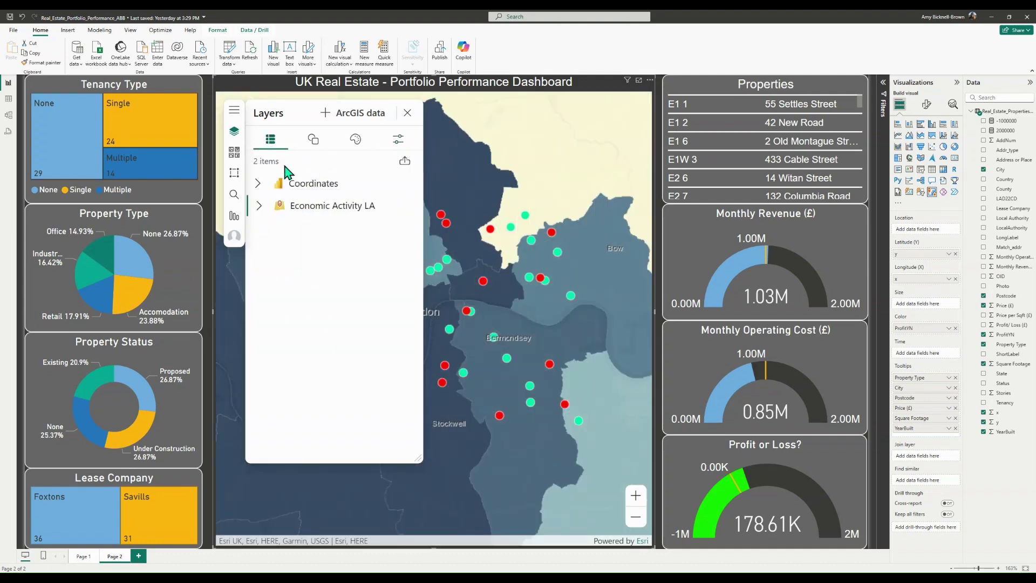
{"action": "left_click", "coordinate": [414, 209]}
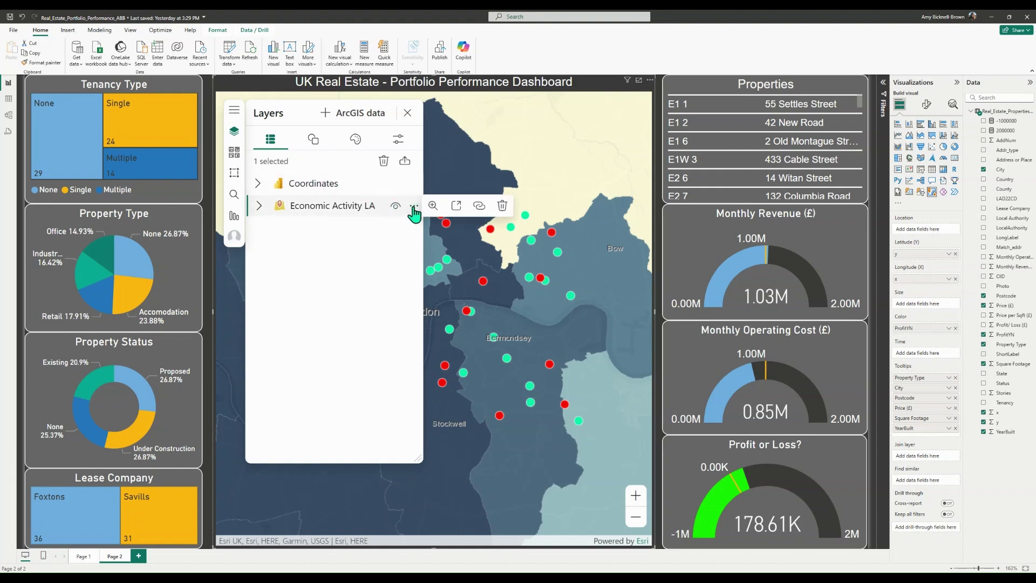
{"action": "left_click", "coordinate": [479, 206]}
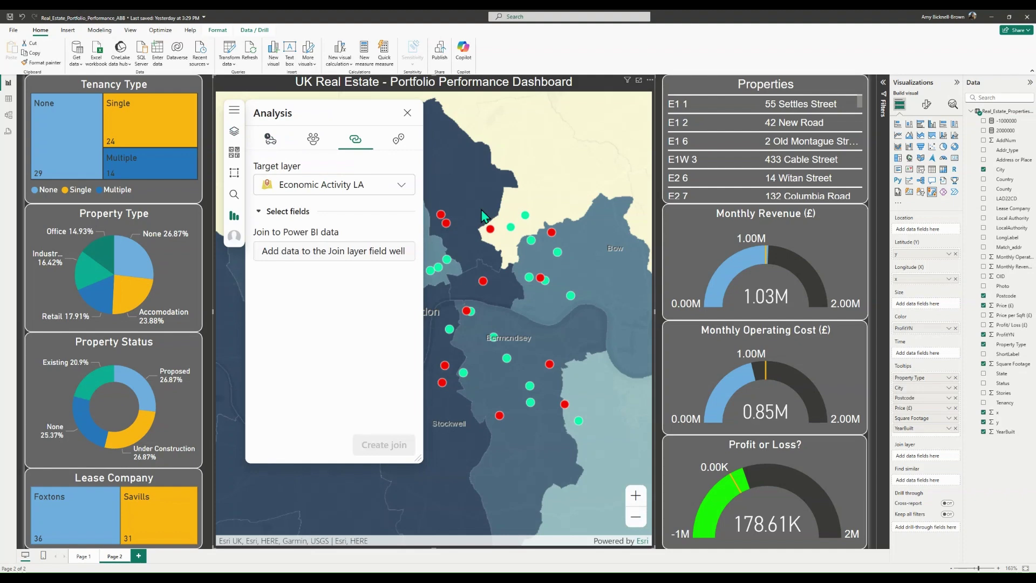
Join LocalAuthority to the layer's Name field and create the Economic Activity LA (join) layer
{"action": "left_click_drag", "start_coordinate": [1006, 228], "coordinate": [937, 457]}
{"action": "left_click", "coordinate": [399, 294]}
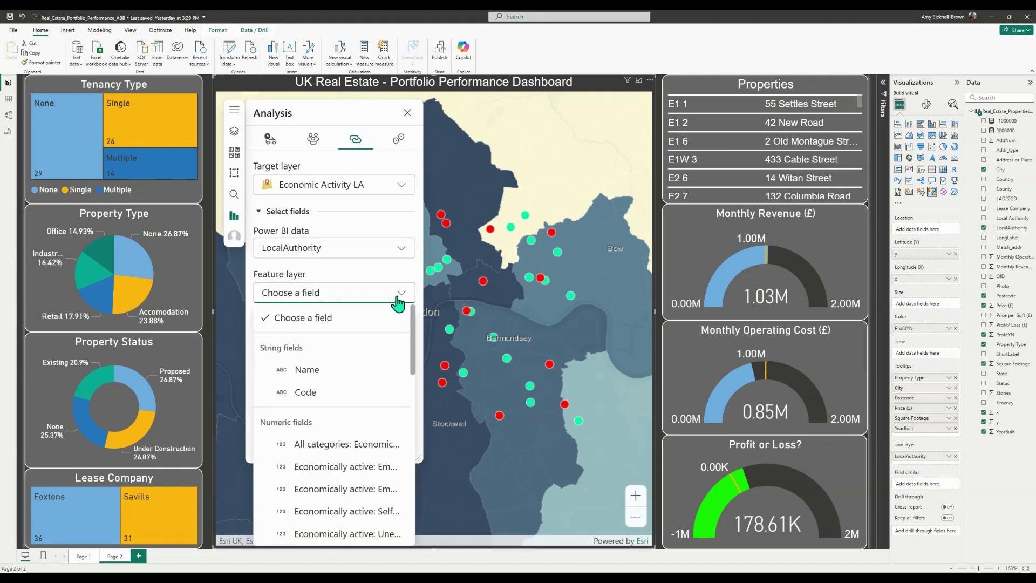
{"action": "left_click", "coordinate": [391, 371]}
{"action": "left_click_drag", "start_coordinate": [420, 336], "coordinate": [422, 425]}
{"action": "left_click", "coordinate": [396, 445]}
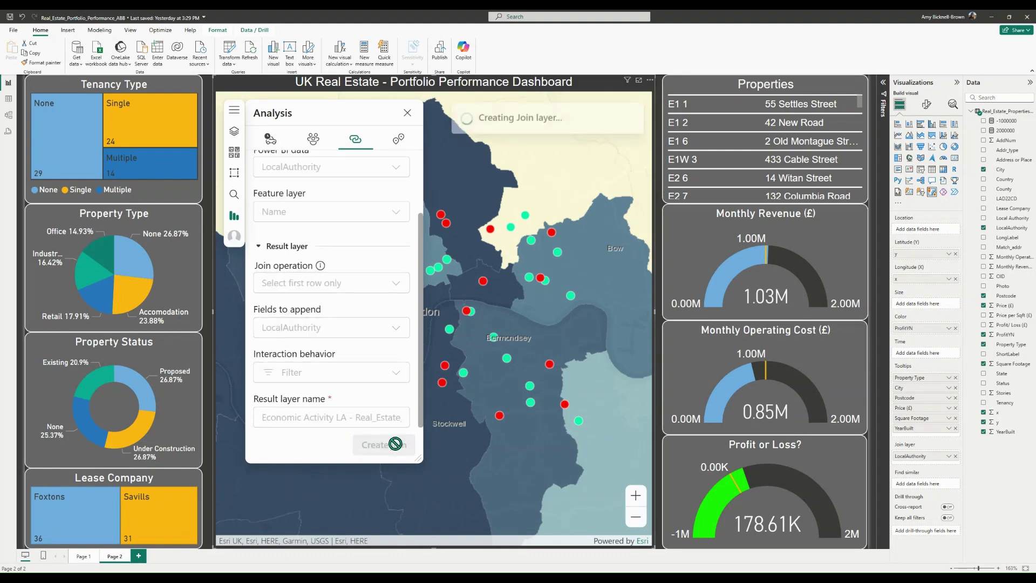
{"action": "left_click", "coordinate": [312, 178]}
{"action": "left_click", "coordinate": [398, 141]}
Set the joined Economic Activity layer's transparency to 30
{"action": "left_click", "coordinate": [326, 231]}
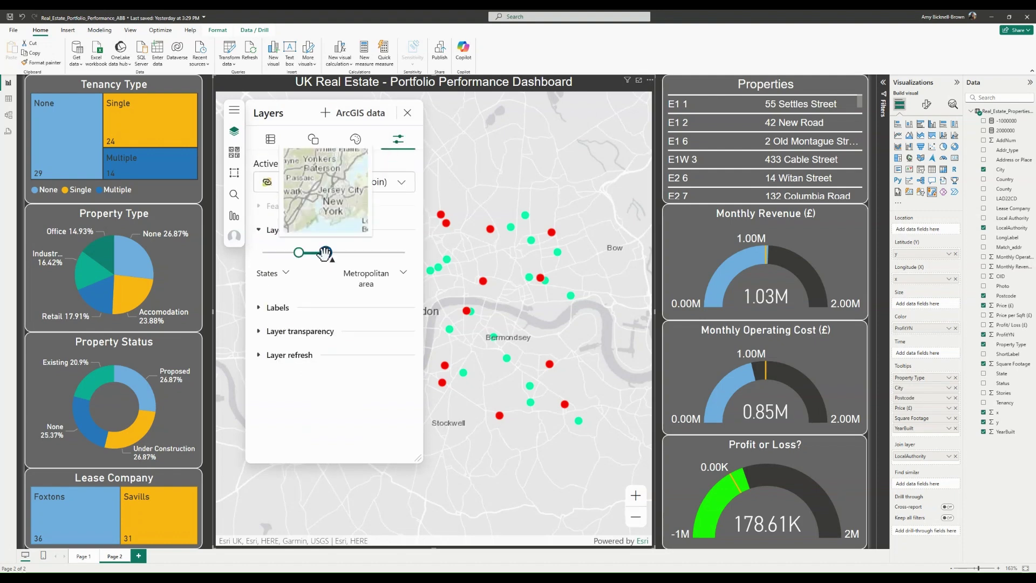
{"action": "left_click", "coordinate": [327, 322]}
{"action": "double_click", "coordinate": [386, 345]}
{"action": "type", "text": "30"}
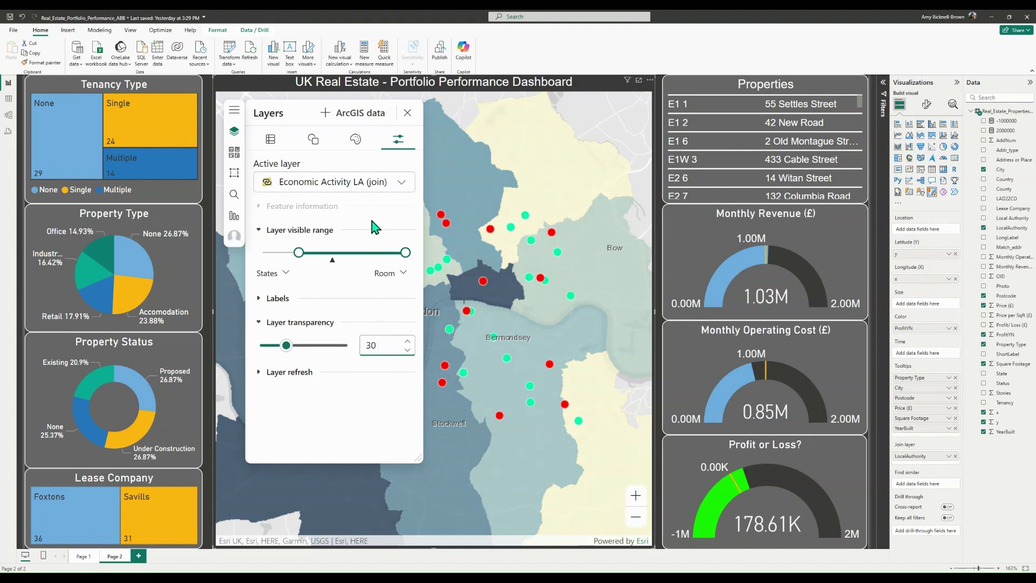
Shade the local-authority districts with a purple colour ramp from Purples and pinks
{"action": "left_click", "coordinate": [356, 140]}
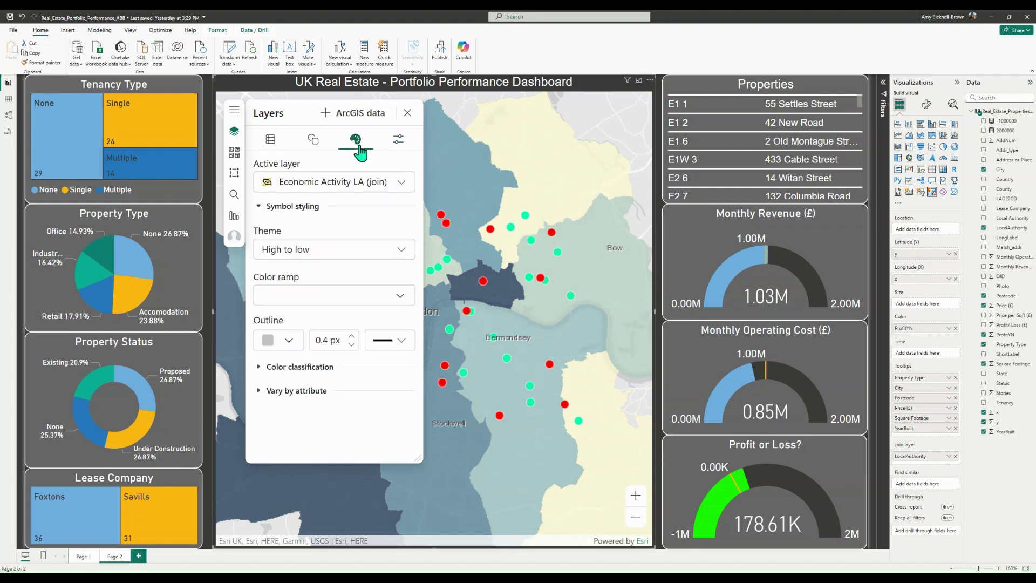
{"action": "left_click", "coordinate": [358, 297]}
{"action": "mouse_move", "coordinate": [355, 413]}
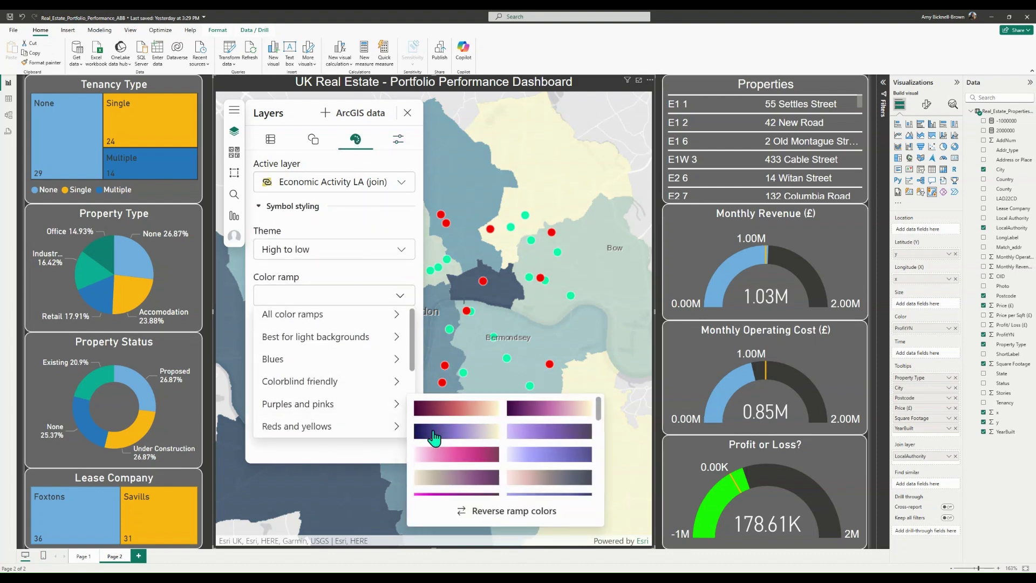
{"action": "left_click", "coordinate": [426, 420]}
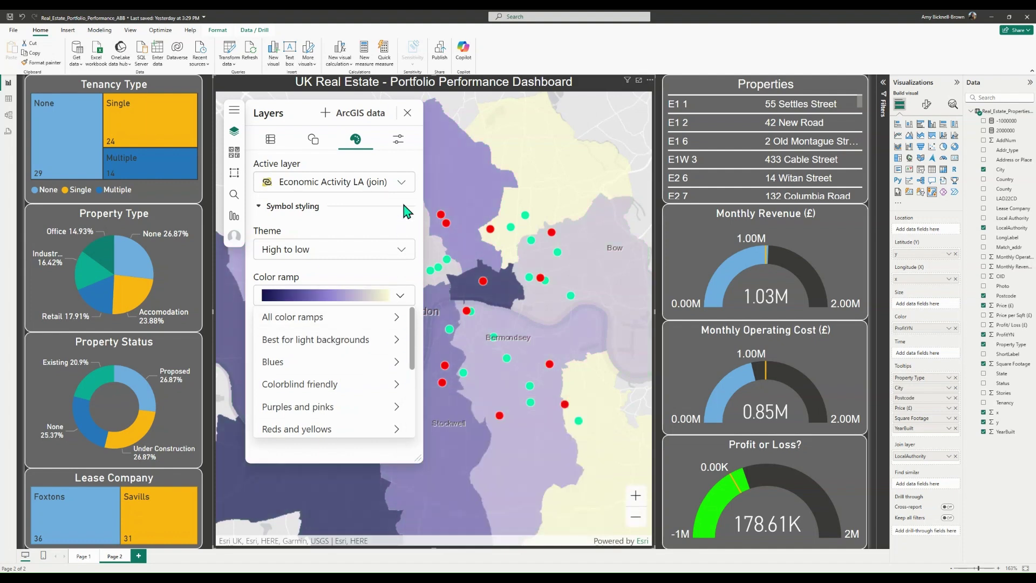
{"action": "left_click", "coordinate": [407, 113]}
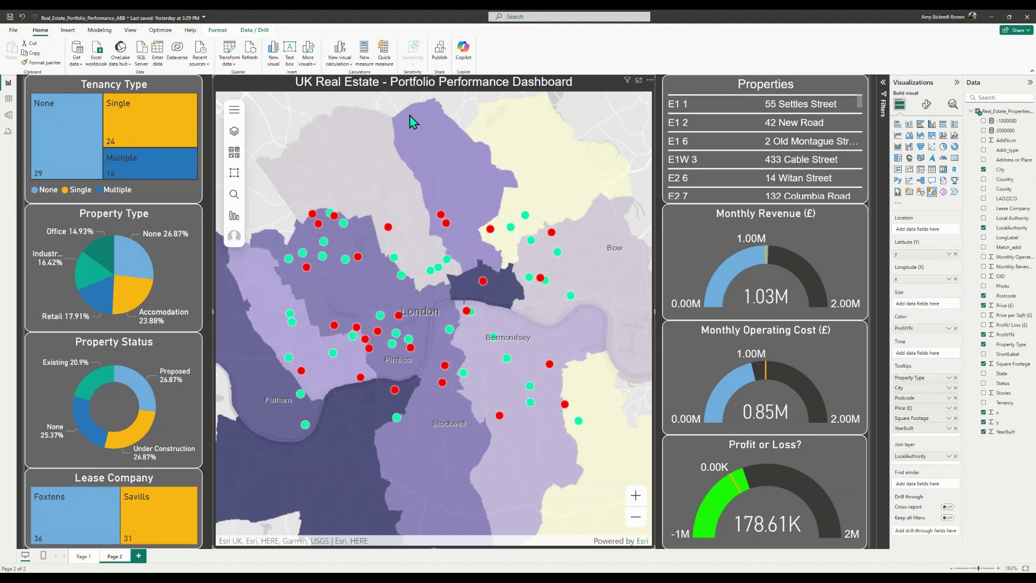
Run a Walking Time analysis named '5 Minutes Walk Time' on the map
{"action": "left_click", "coordinate": [243, 218]}
{"action": "left_click", "coordinate": [351, 232]}
{"action": "left_click", "coordinate": [358, 367]}
{"action": "double_click", "coordinate": [320, 392]}
{"action": "type", "text": "Walk Time"}
{"action": "left_click", "coordinate": [367, 444]}
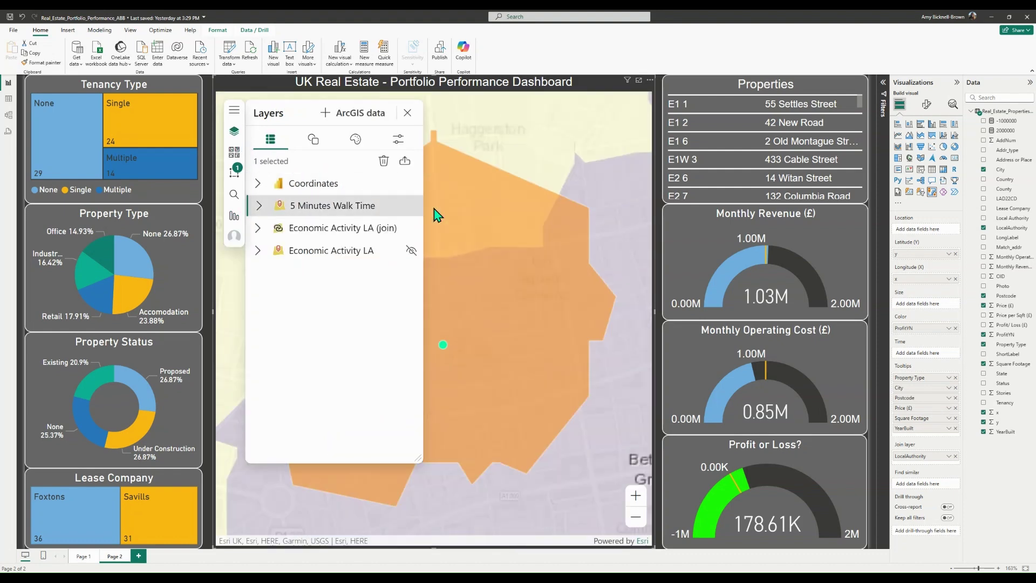
Hide the 5 Minutes Walk Time layer so the purple districts show again
{"action": "left_click", "coordinate": [407, 113]}
{"action": "left_click", "coordinate": [235, 133]}
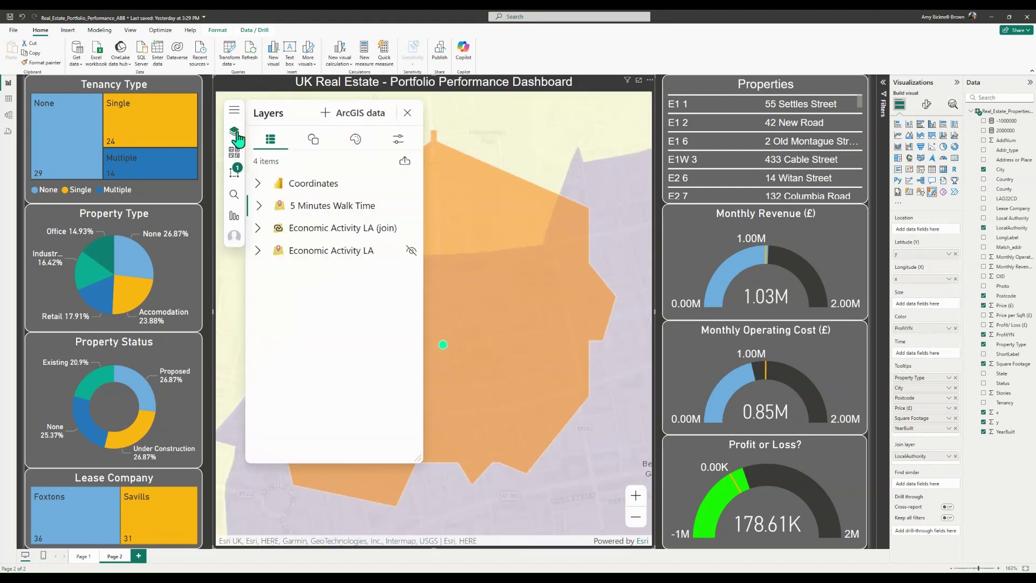
{"action": "left_click", "coordinate": [397, 207]}
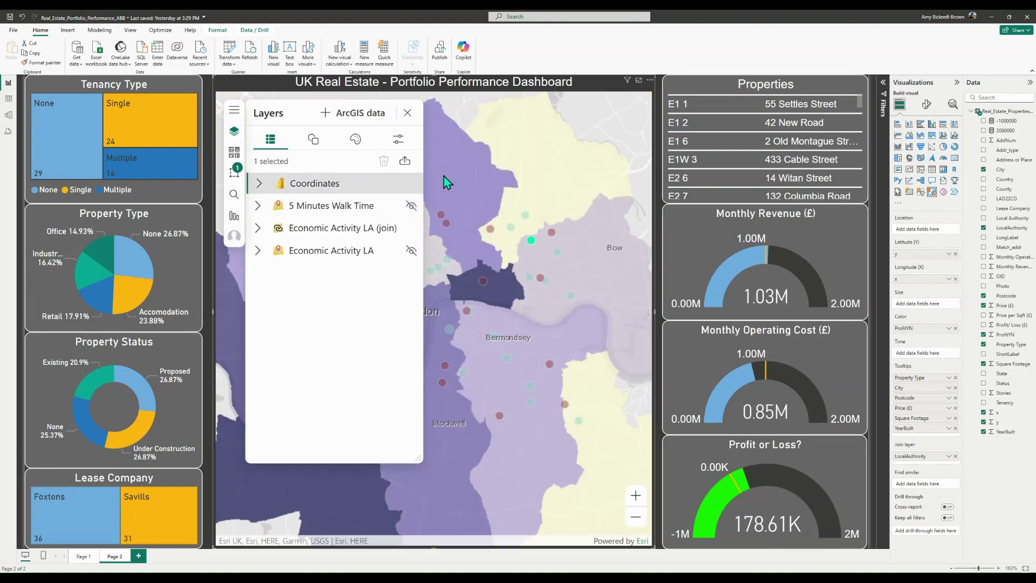
Cross-filter the dashboard from a single property's map point, then clear that filter
{"action": "left_click", "coordinate": [407, 113]}
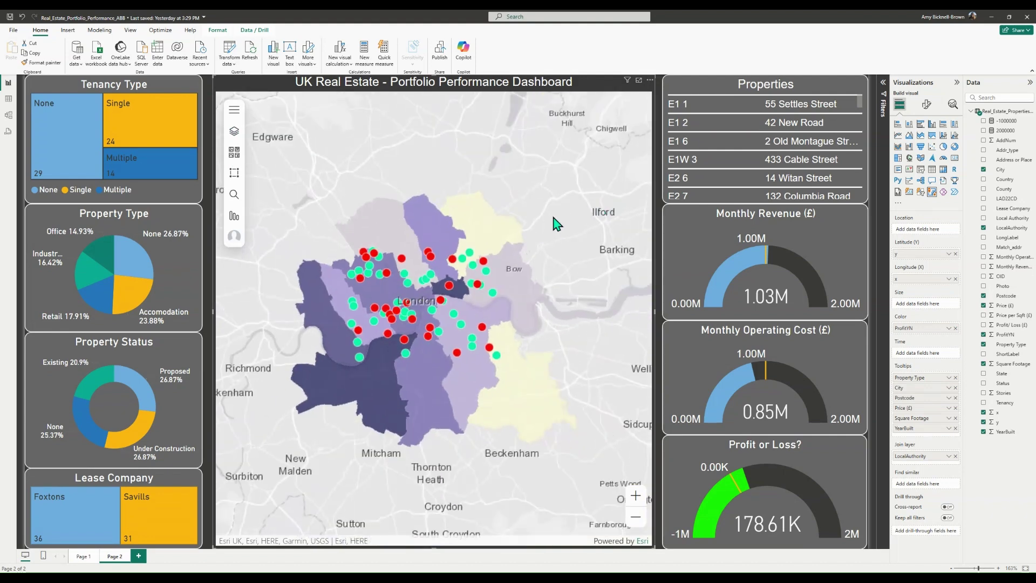
{"action": "left_click", "coordinate": [452, 261]}
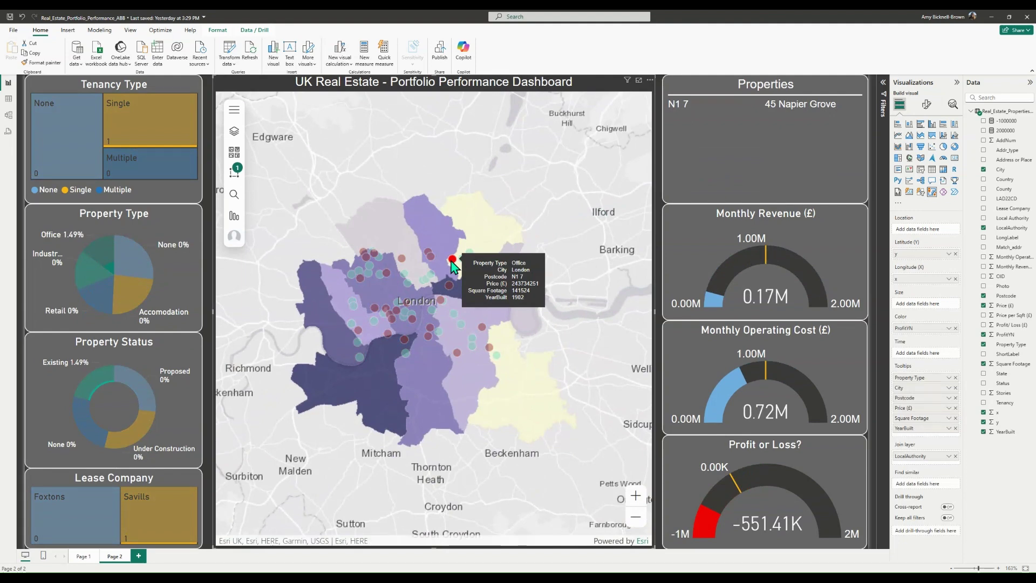
{"action": "left_click", "coordinate": [546, 232]}
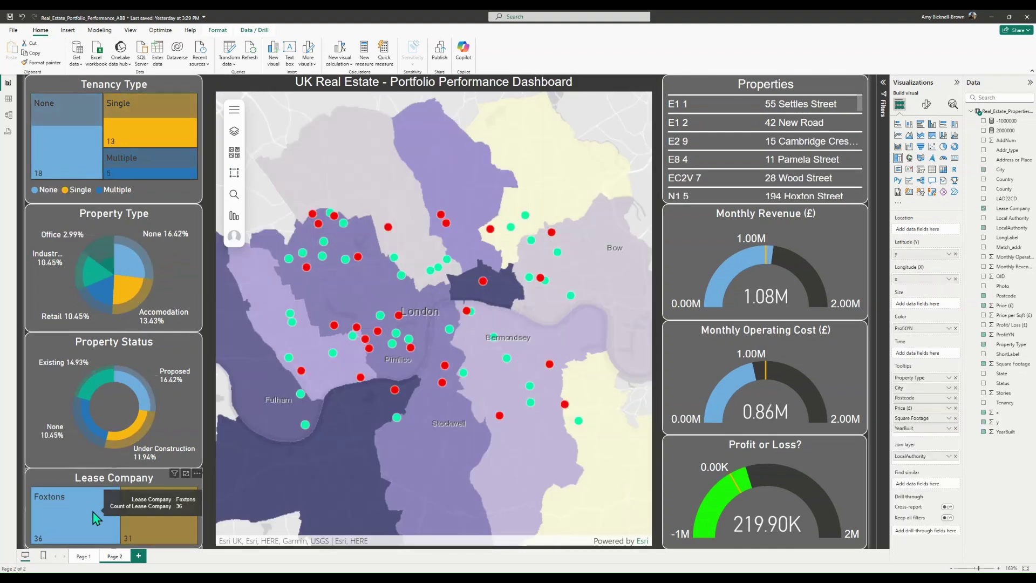
Cross-filter by the Existing and Accommodation chart segments and a Properties row, then clear all filters
{"action": "left_click", "coordinate": [95, 381]}
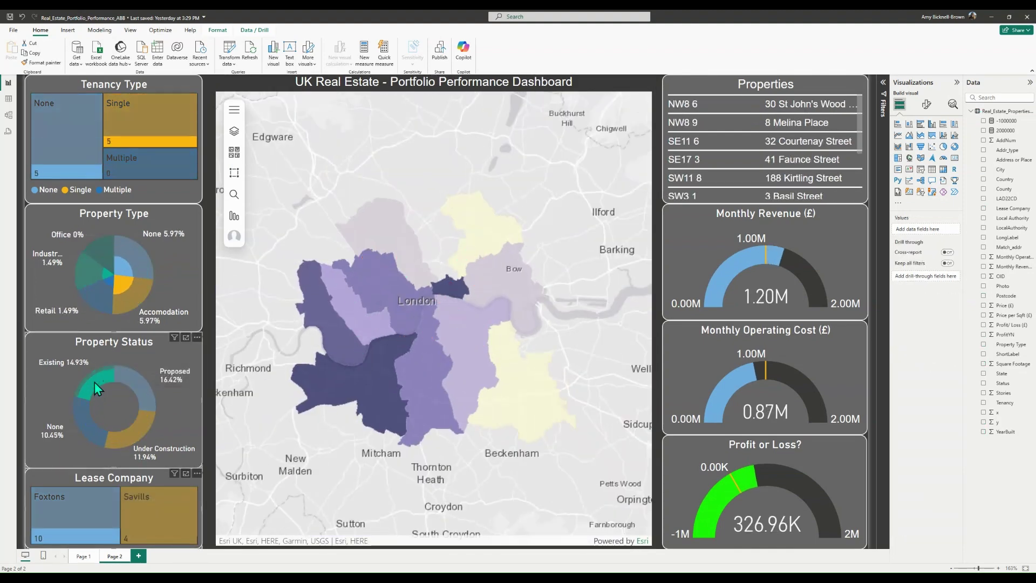
{"action": "left_click", "coordinate": [130, 282]}
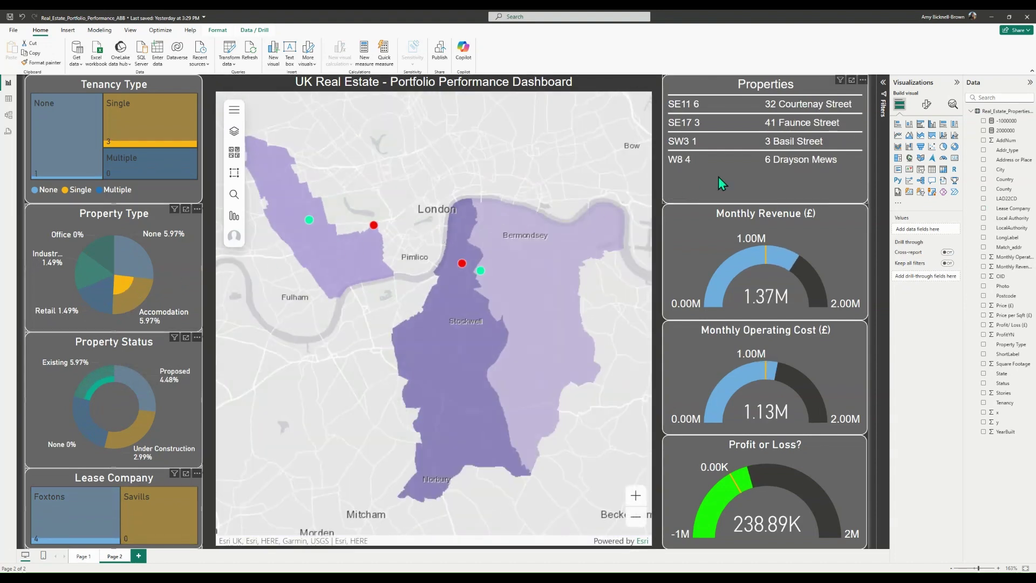
{"action": "left_click", "coordinate": [790, 161]}
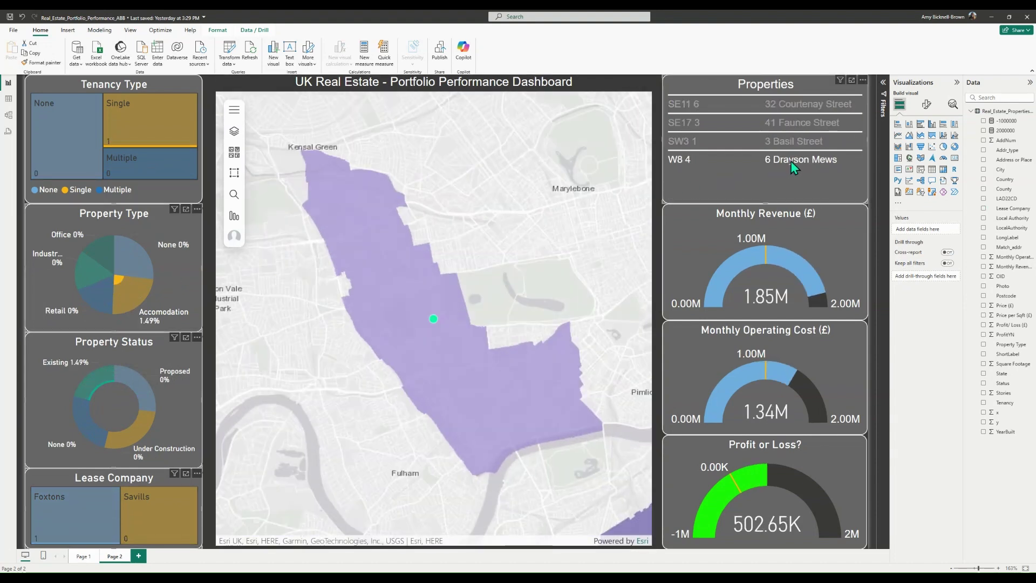
{"action": "left_click", "coordinate": [604, 207]}
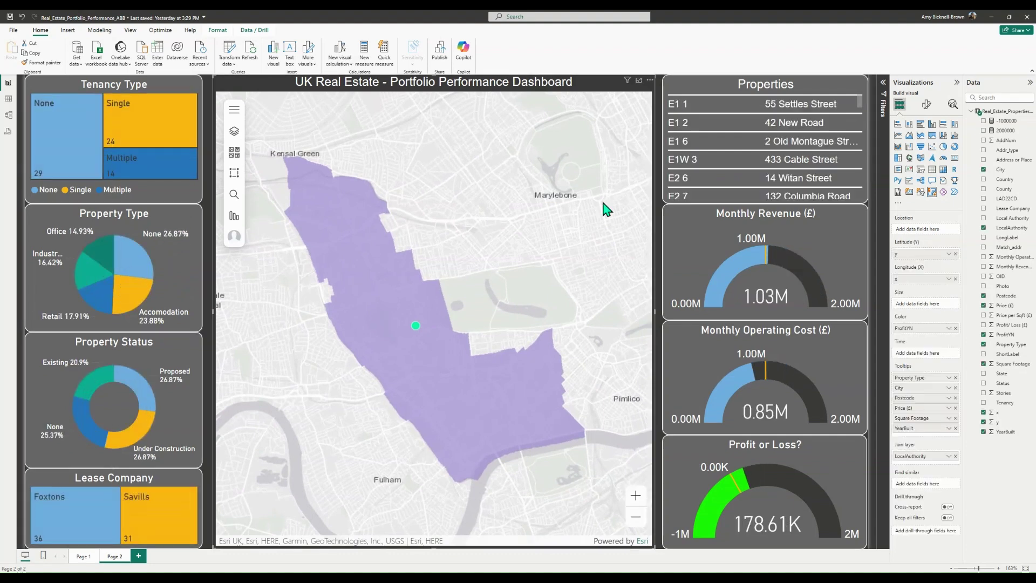